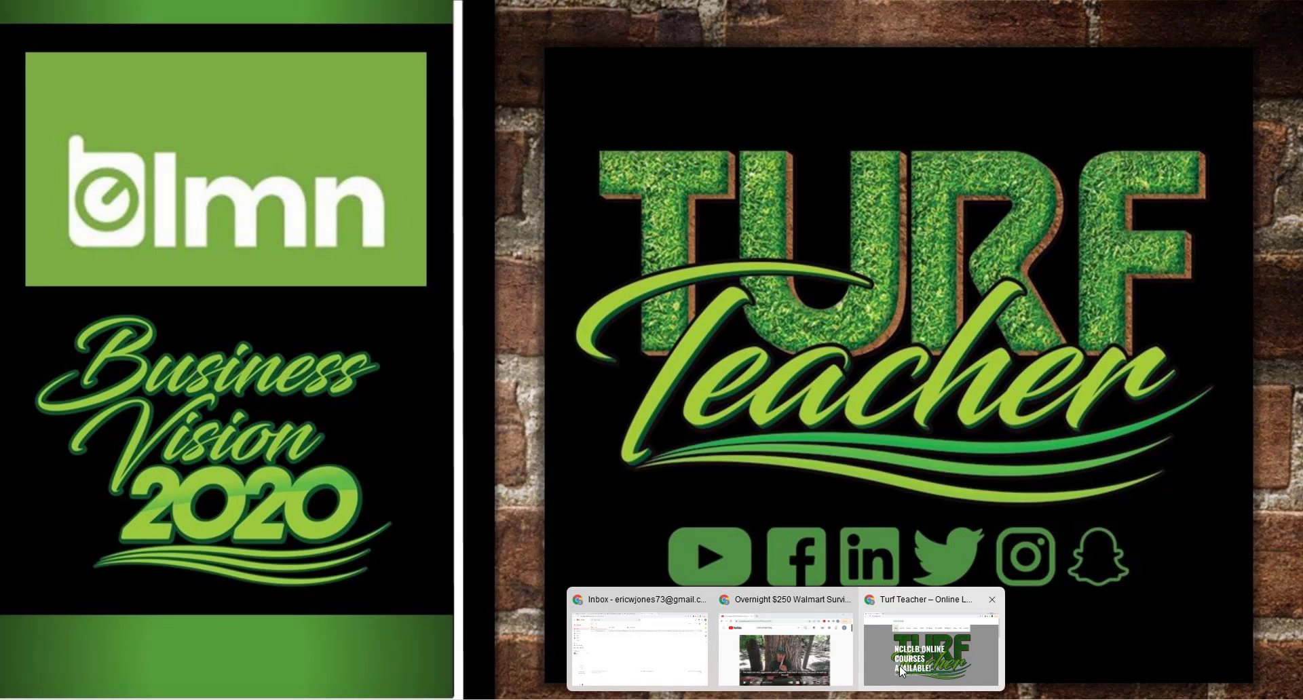
# Bring the Chrome window showing the Turf Teacher homepage to the front
pyautogui.click(898, 665)
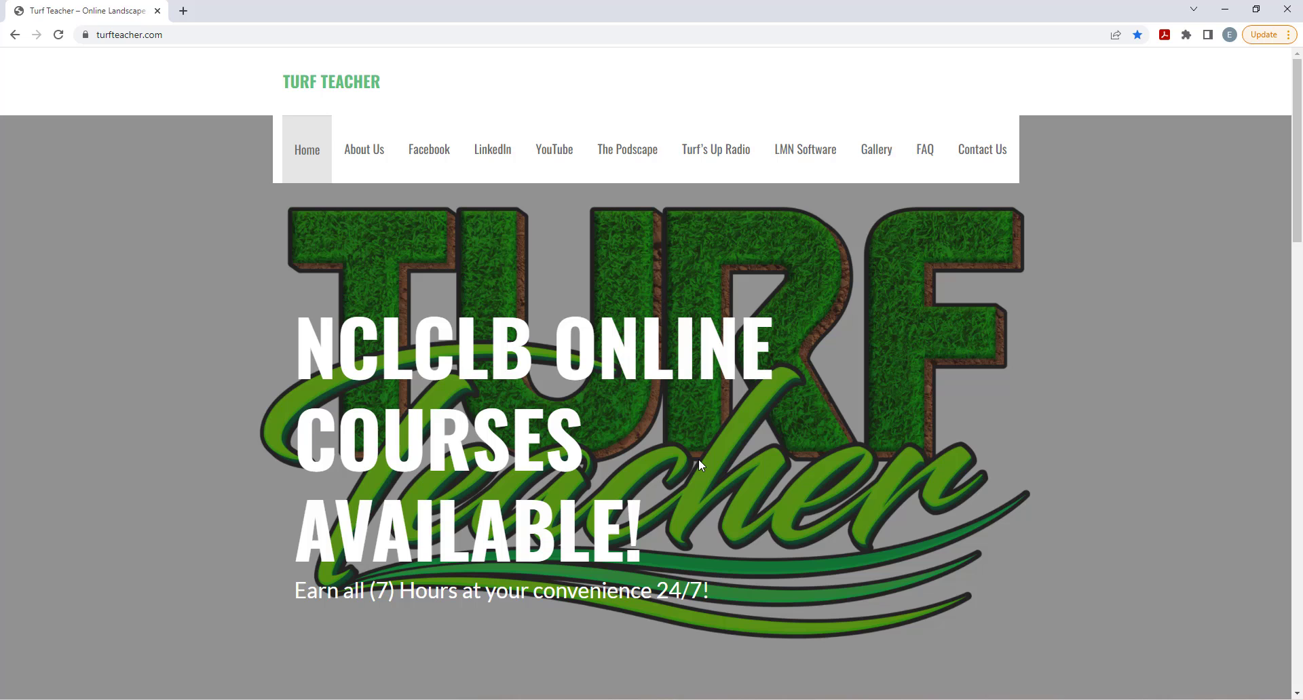
# Scroll through the homepage's course and webinar cards, settling on the Landscape Courses Online offerings
pyautogui.scroll(-3, 645, 415)
pyautogui.scroll(-3, 648, 414)
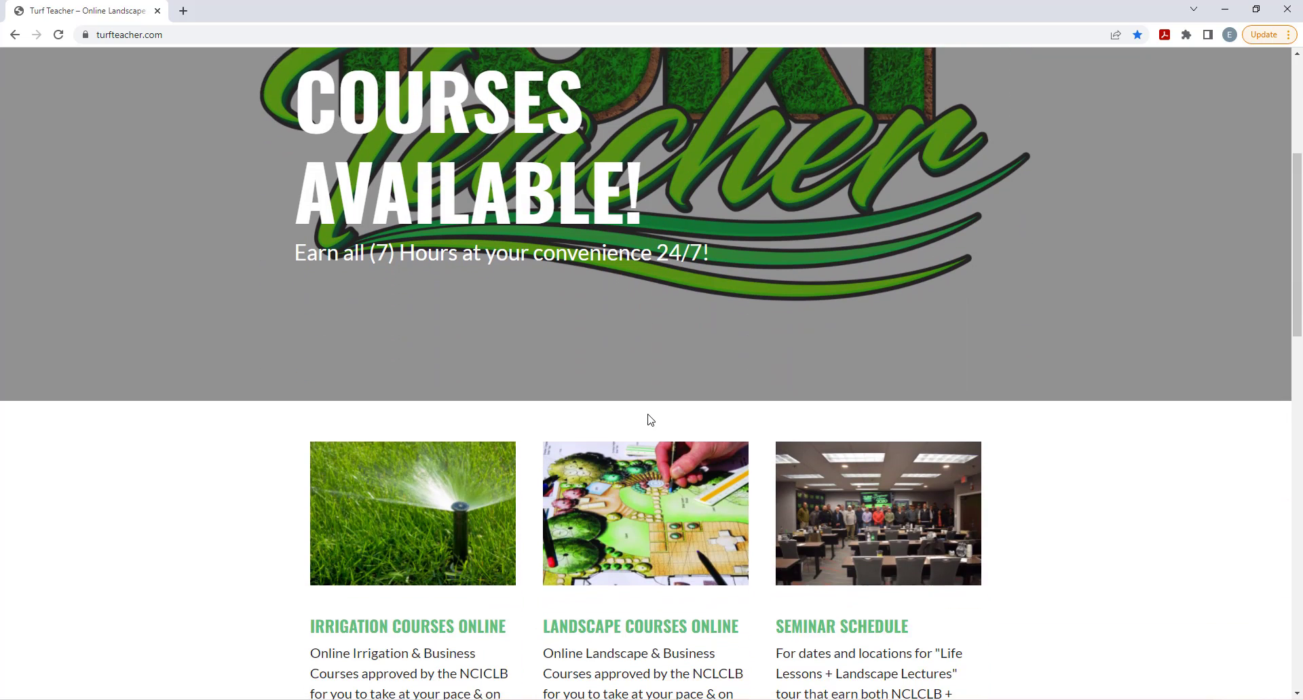
pyautogui.scroll(-1, 671, 419)
pyautogui.scroll(-1, 672, 418)
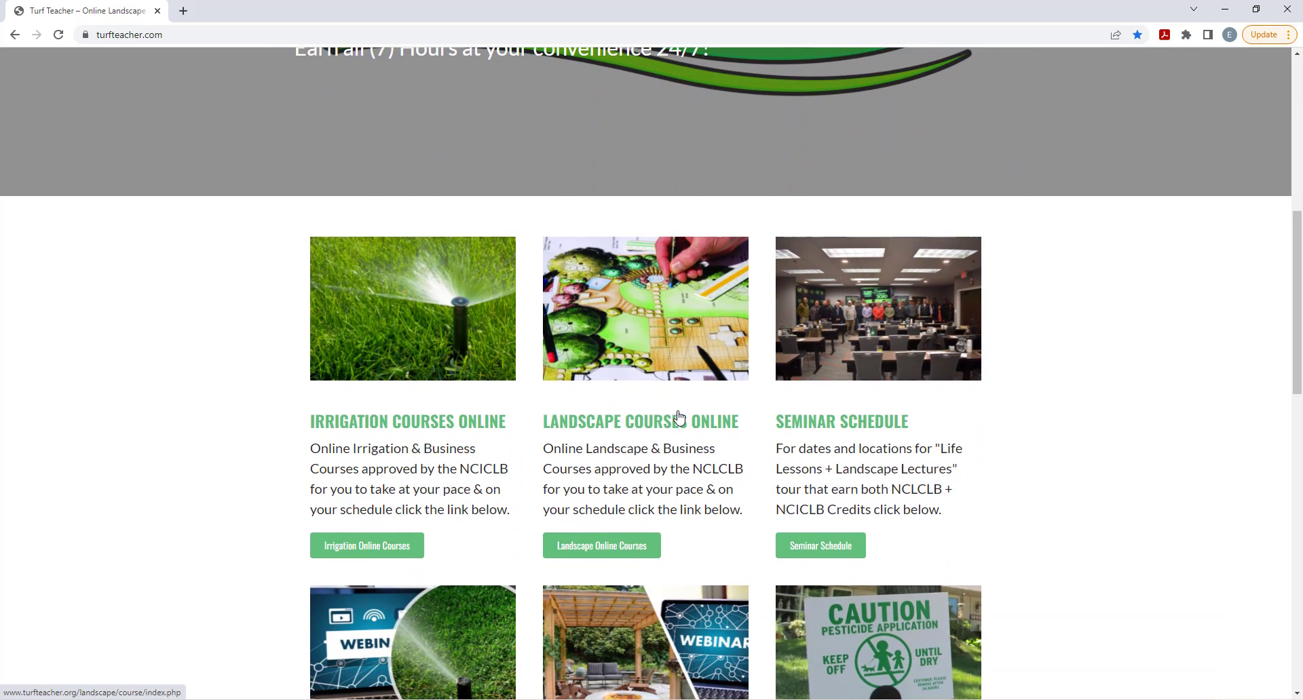
pyautogui.scroll(-2, 621, 433)
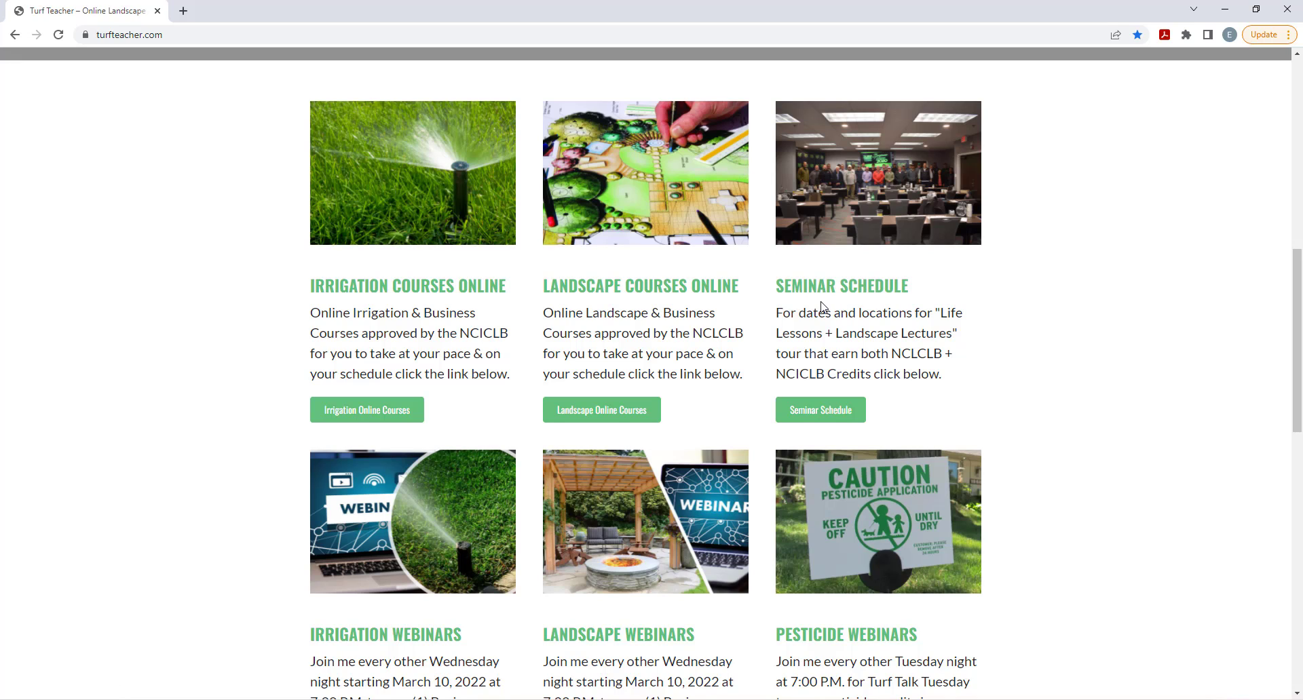
pyautogui.scroll(-1, 686, 413)
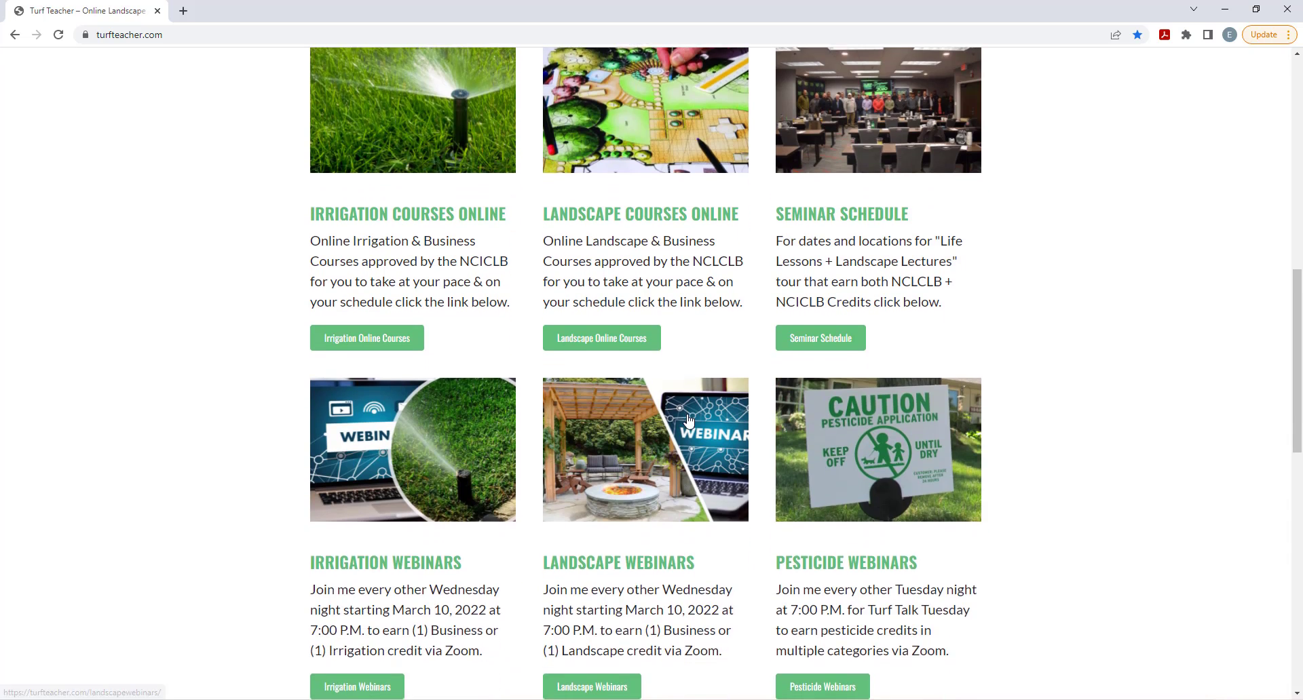
pyautogui.scroll(-1, 688, 420)
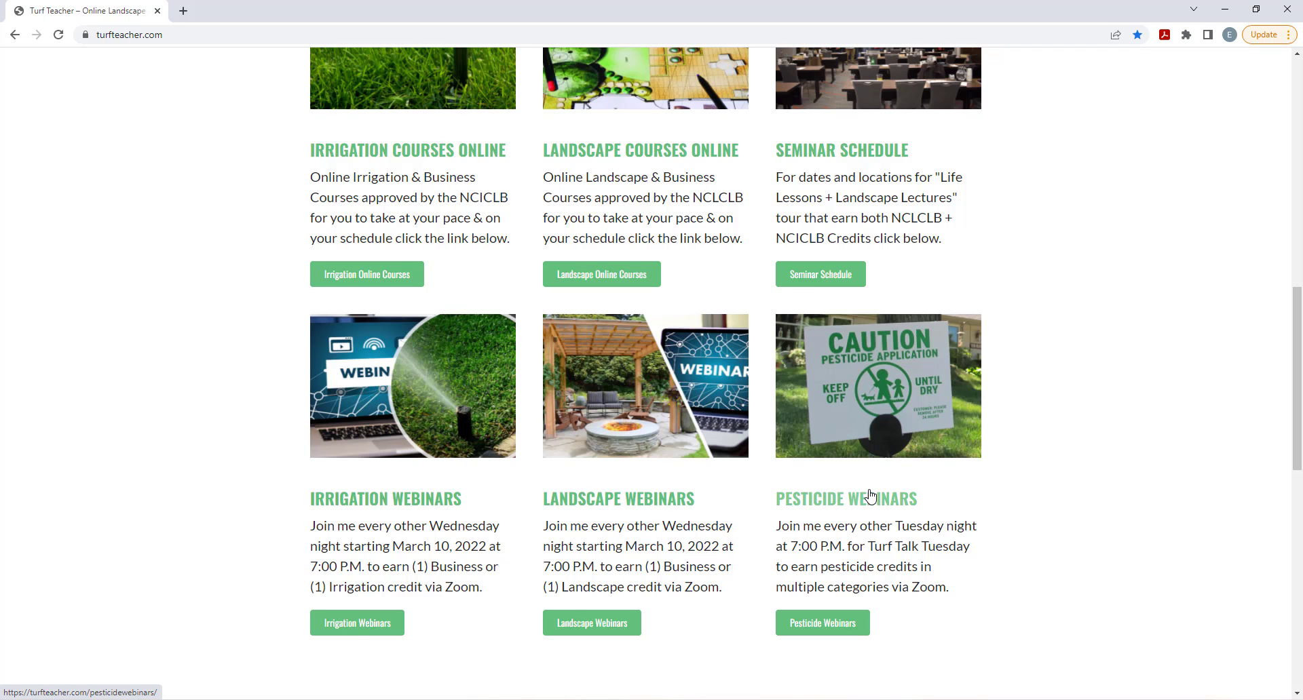
pyautogui.scroll(3, 870, 495)
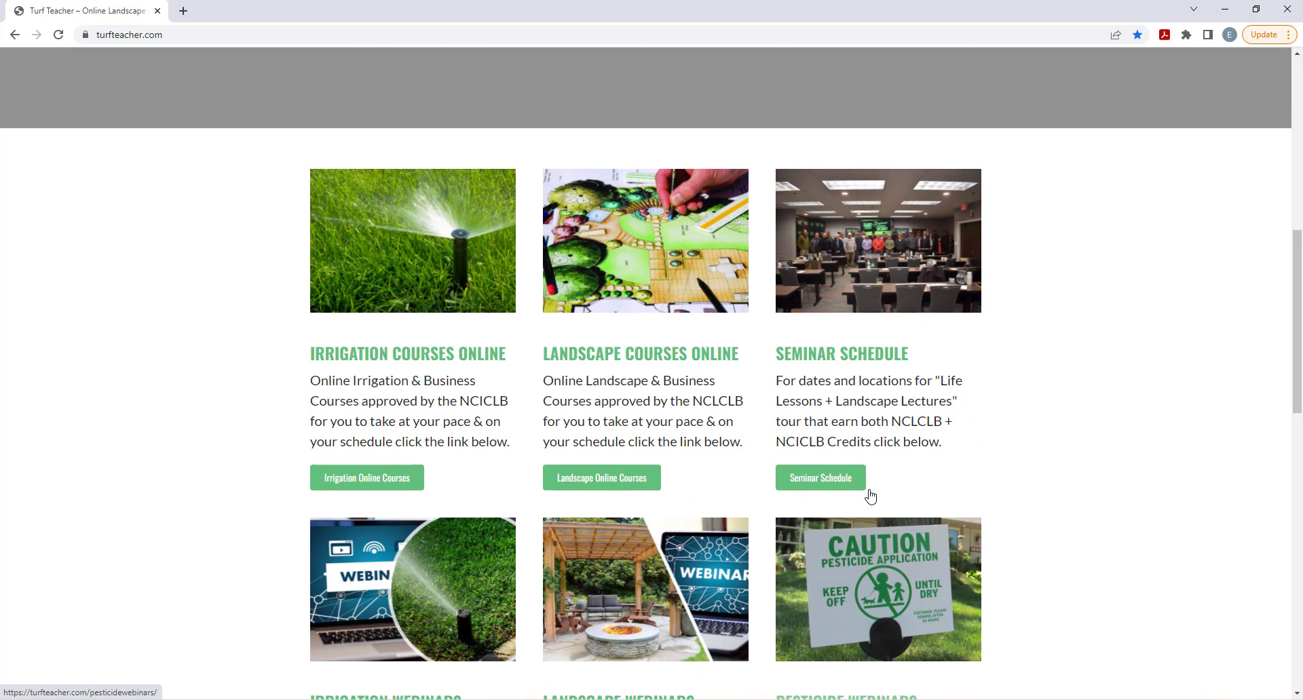
pyautogui.scroll(1, 871, 495)
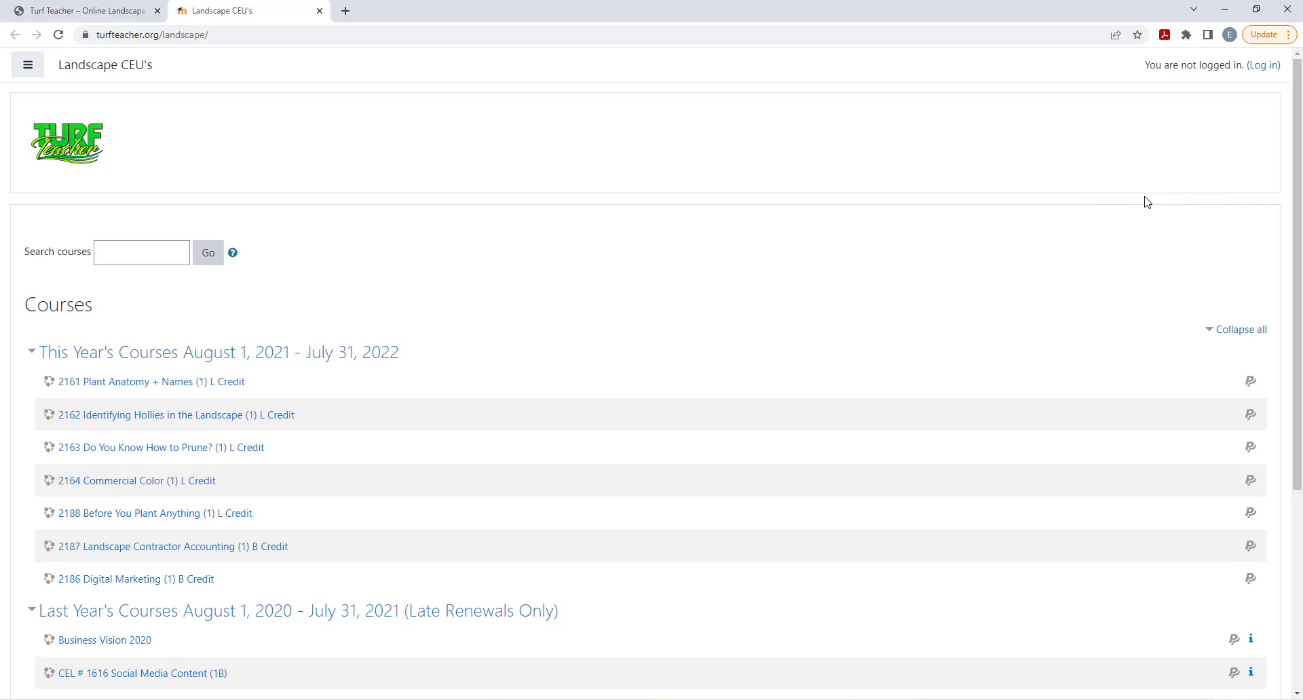
# Go to the Landscape CEU's login page and erase the prefilled username
pyautogui.click(1260, 68)
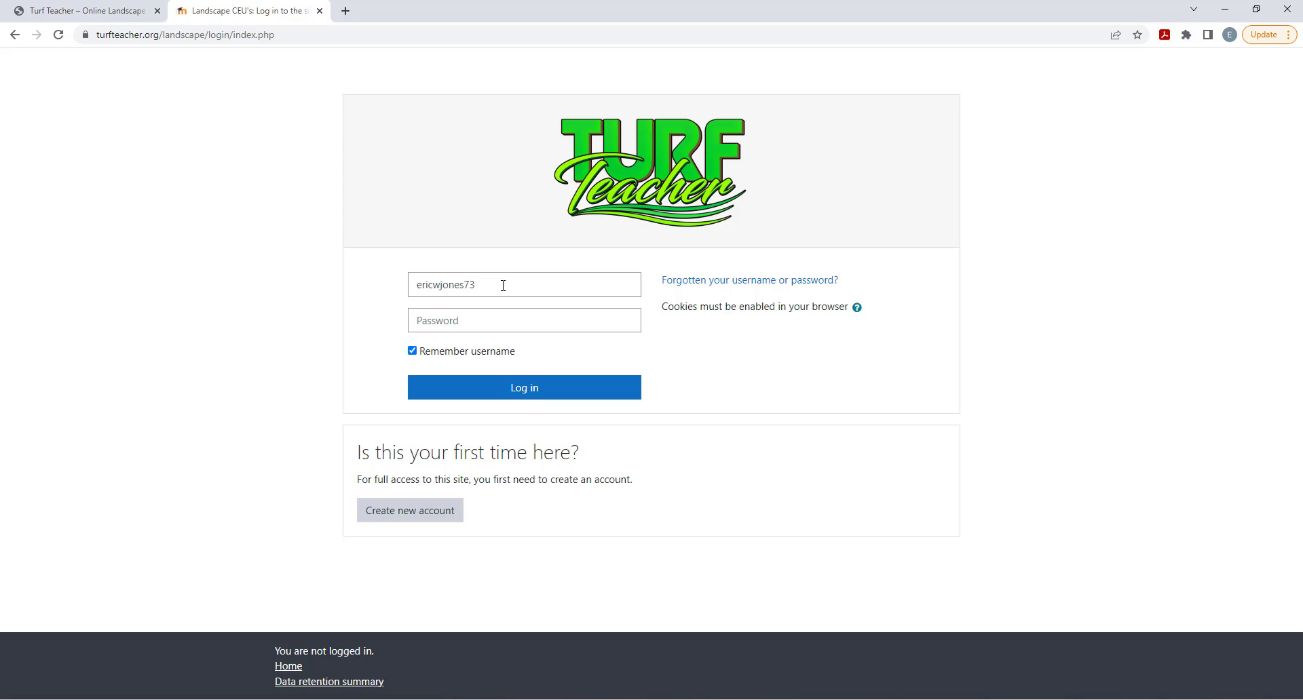
pyautogui.moveTo(503, 285); pyautogui.dragTo(399, 283)
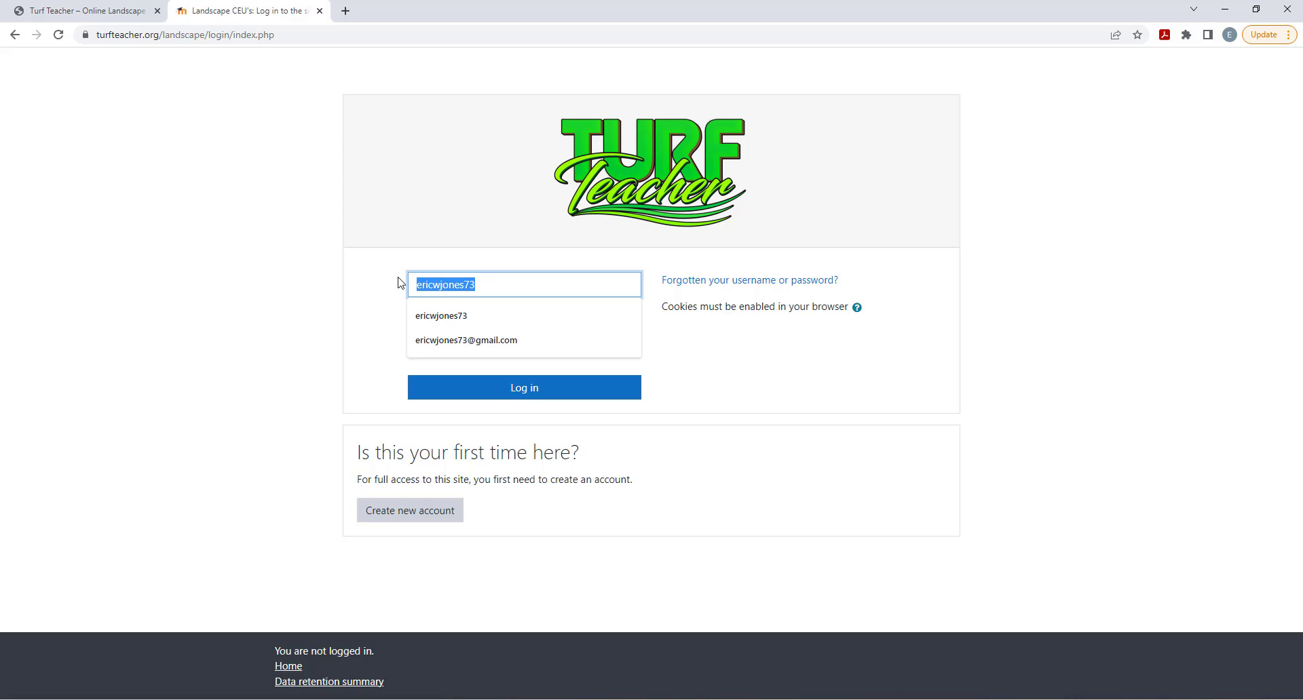
pyautogui.press('BackSpace')
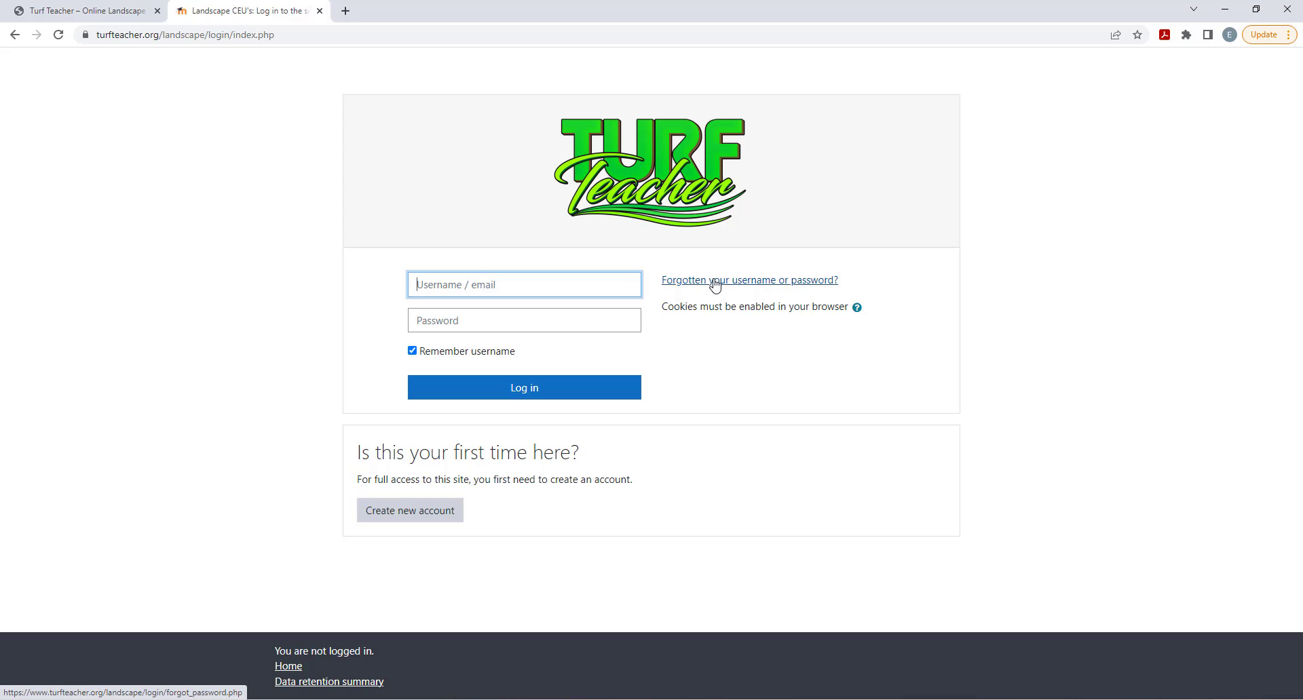
# Request a Landscape CEU's password reset by searching for the account's email address
pyautogui.click(744, 281)
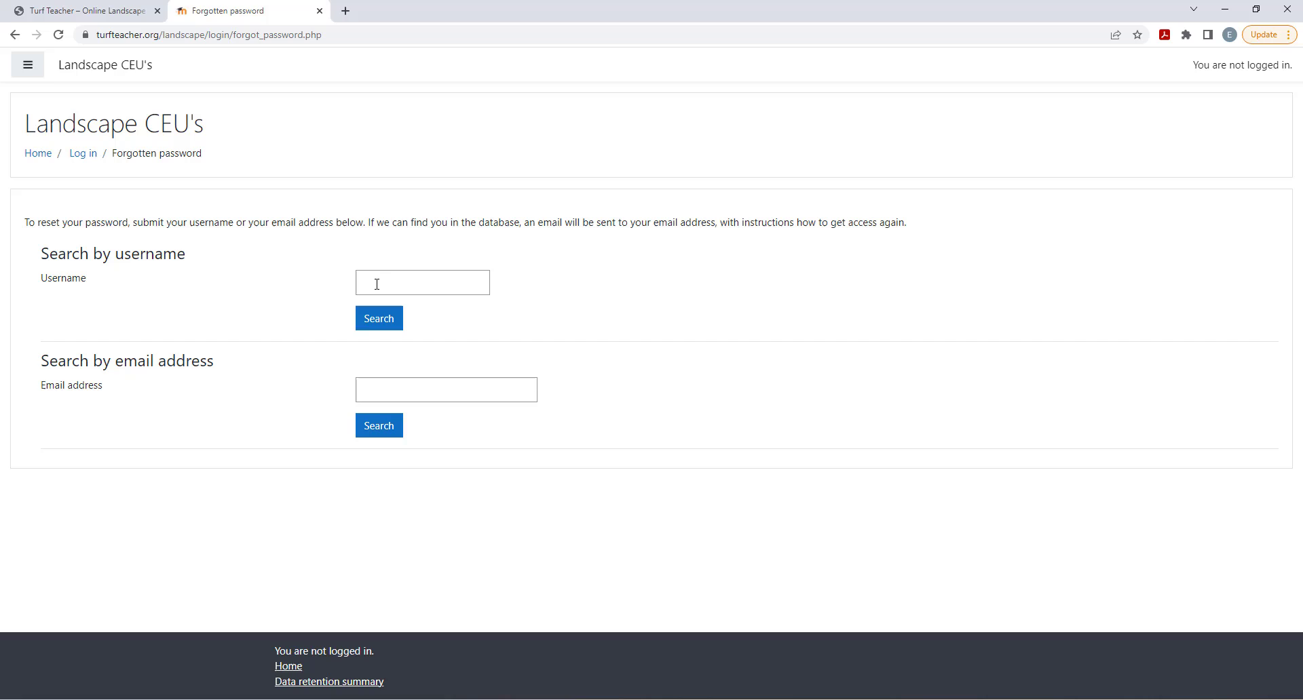
pyautogui.click(381, 284)
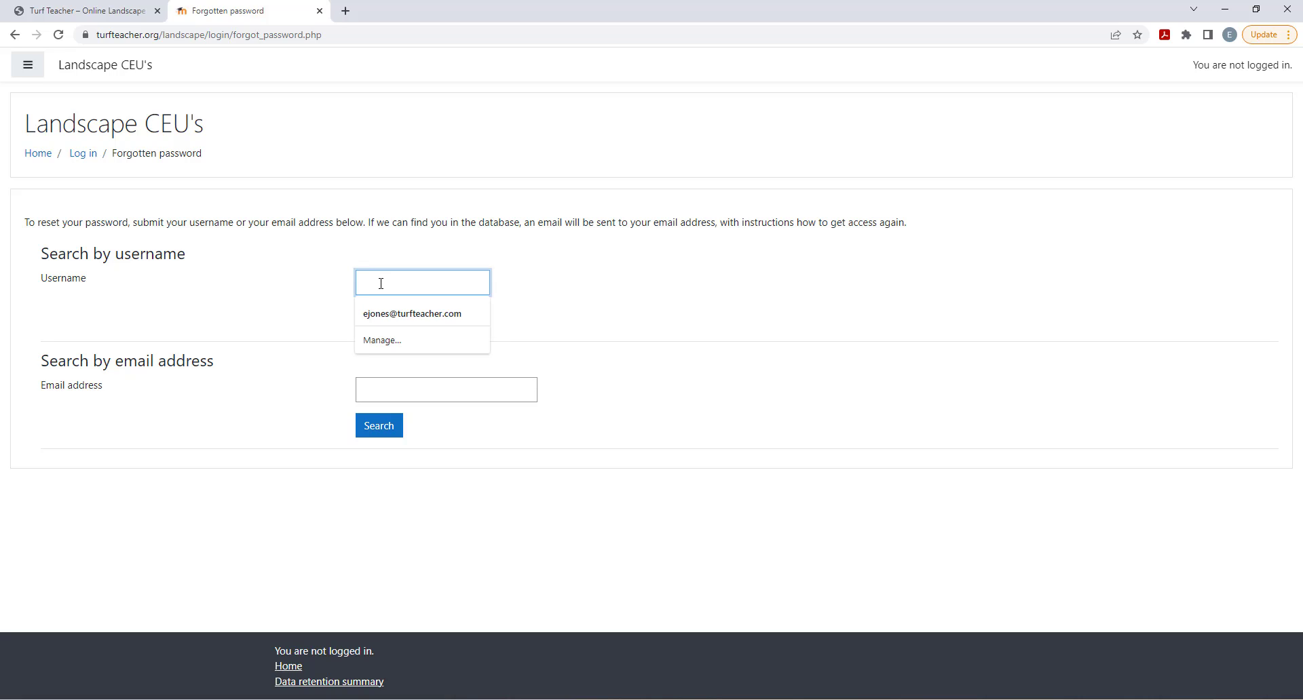
pyautogui.click(395, 387)
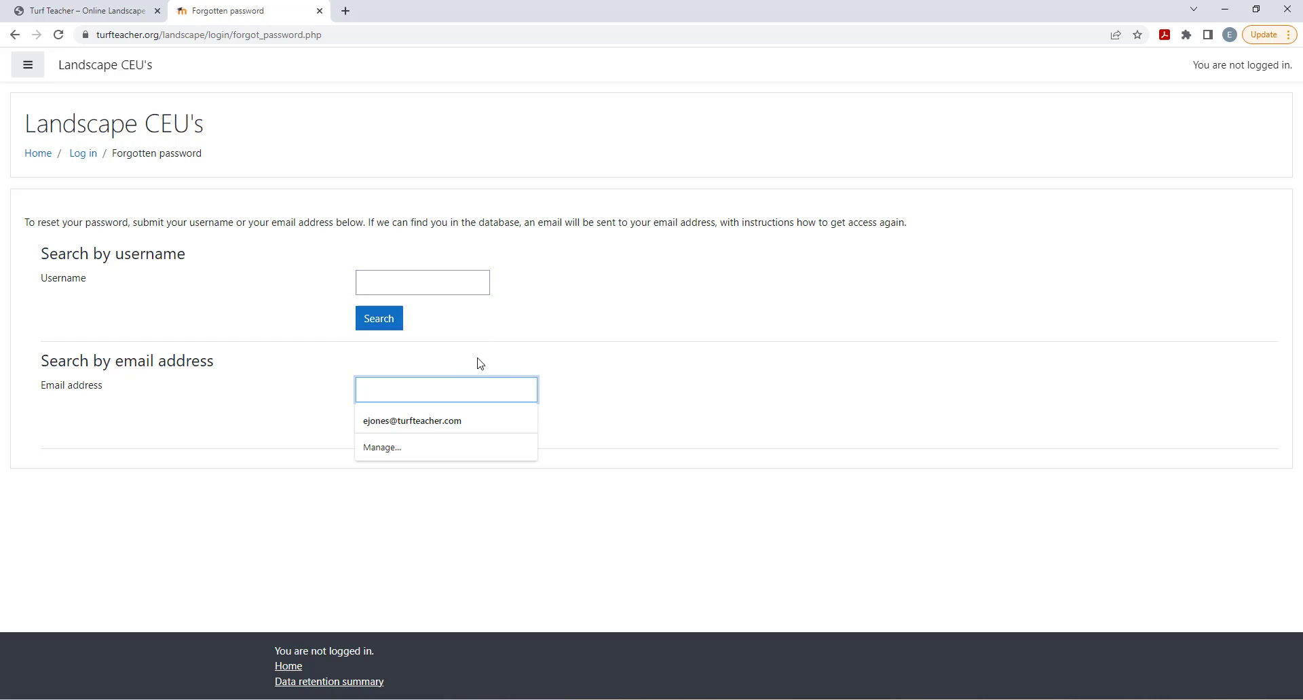
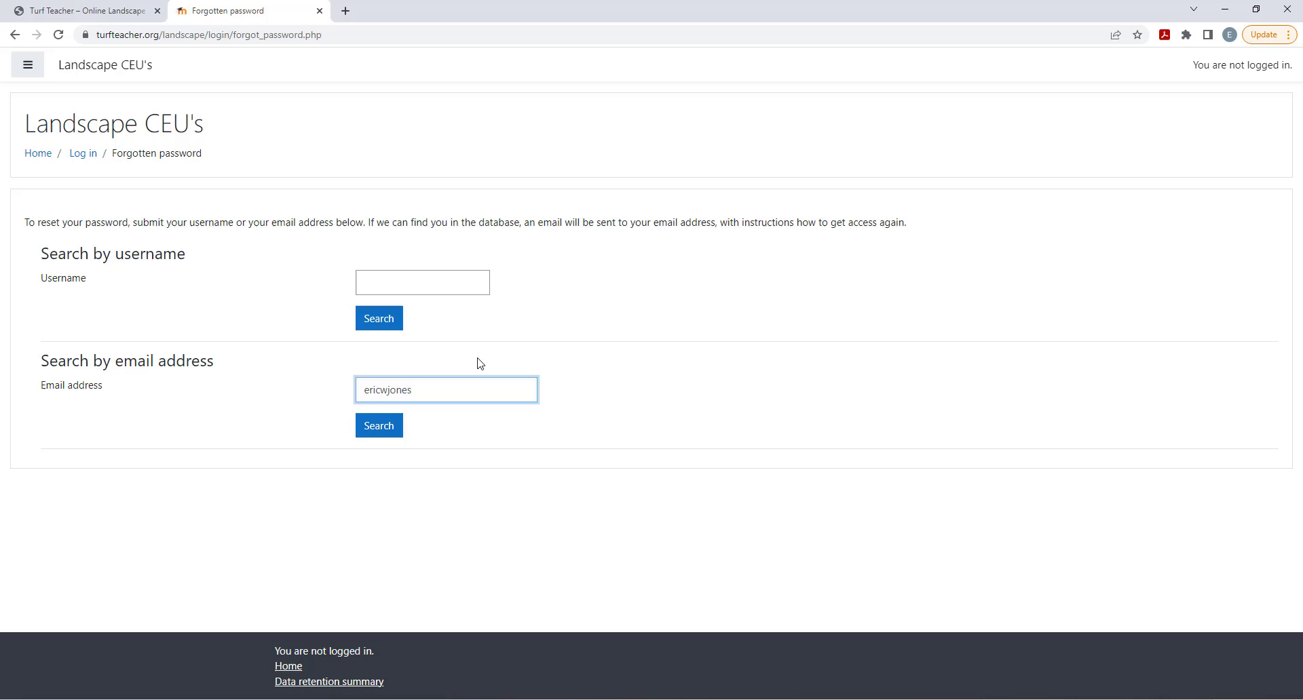
pyautogui.click(374, 431)
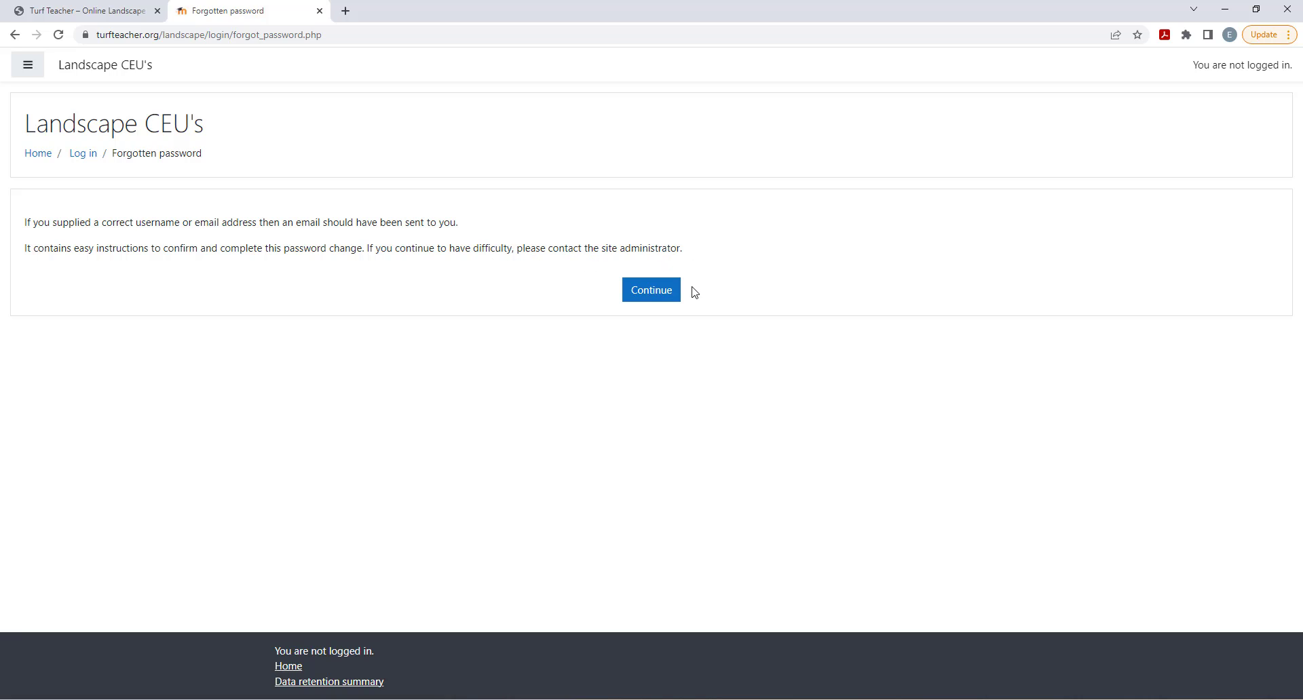
# Dismiss the confirmation, maximize Gmail and refresh until the password reset email arrives
pyautogui.click(643, 293)
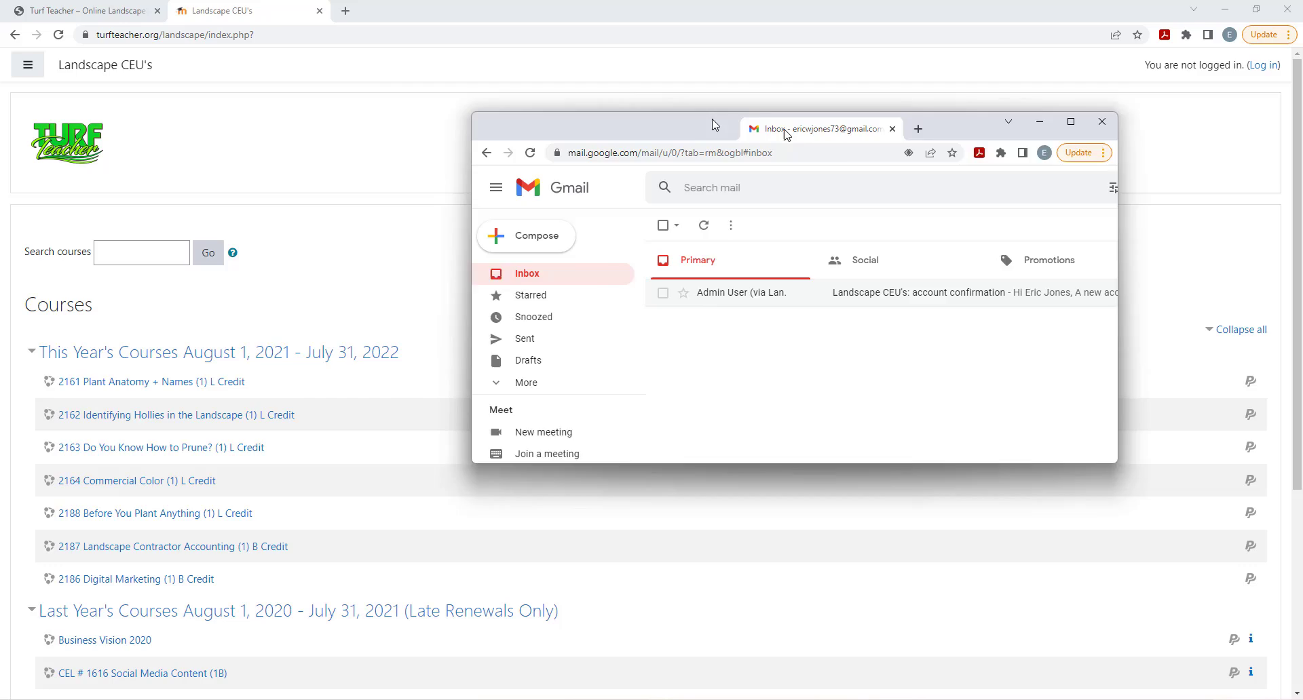
pyautogui.doubleClick(577, 129)
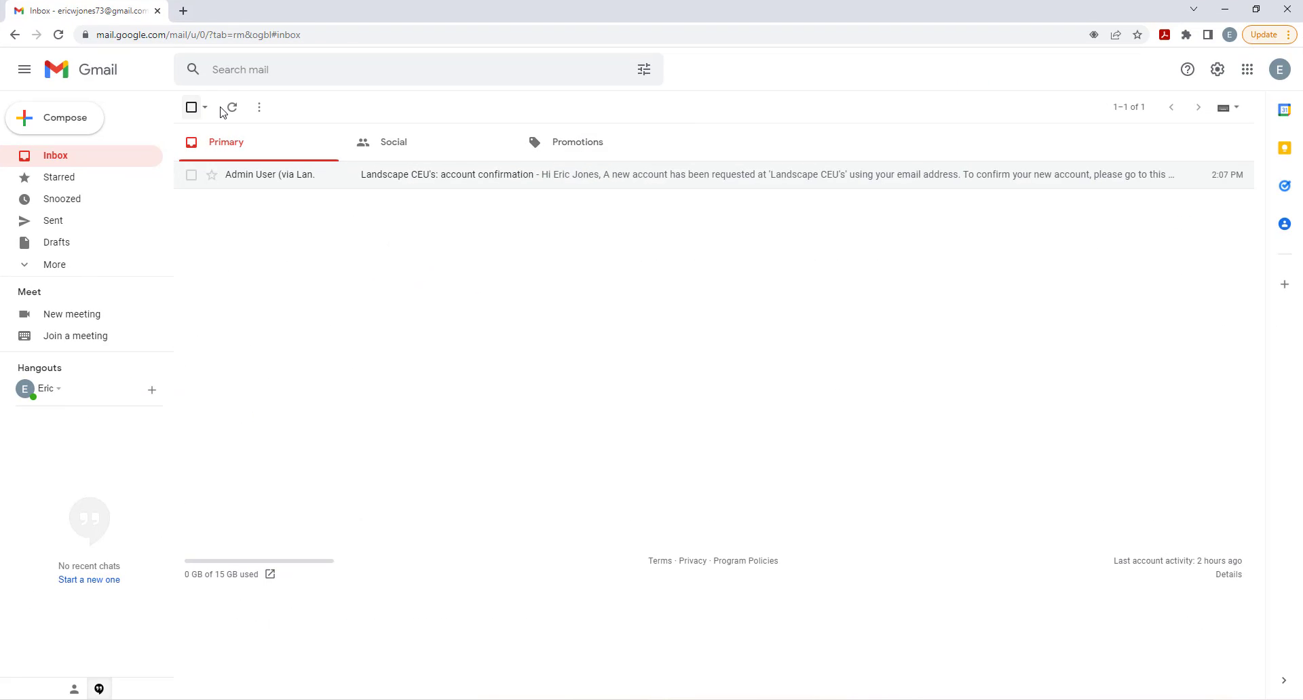
pyautogui.click(233, 110)
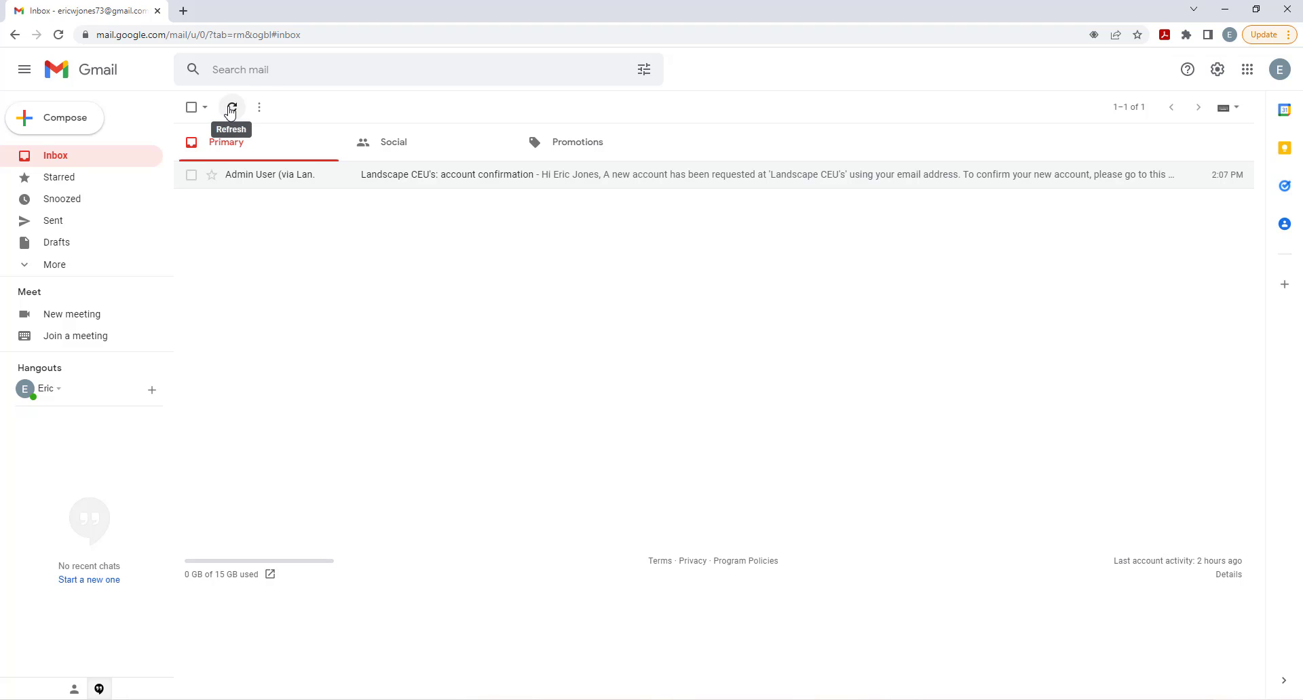
pyautogui.click(231, 110)
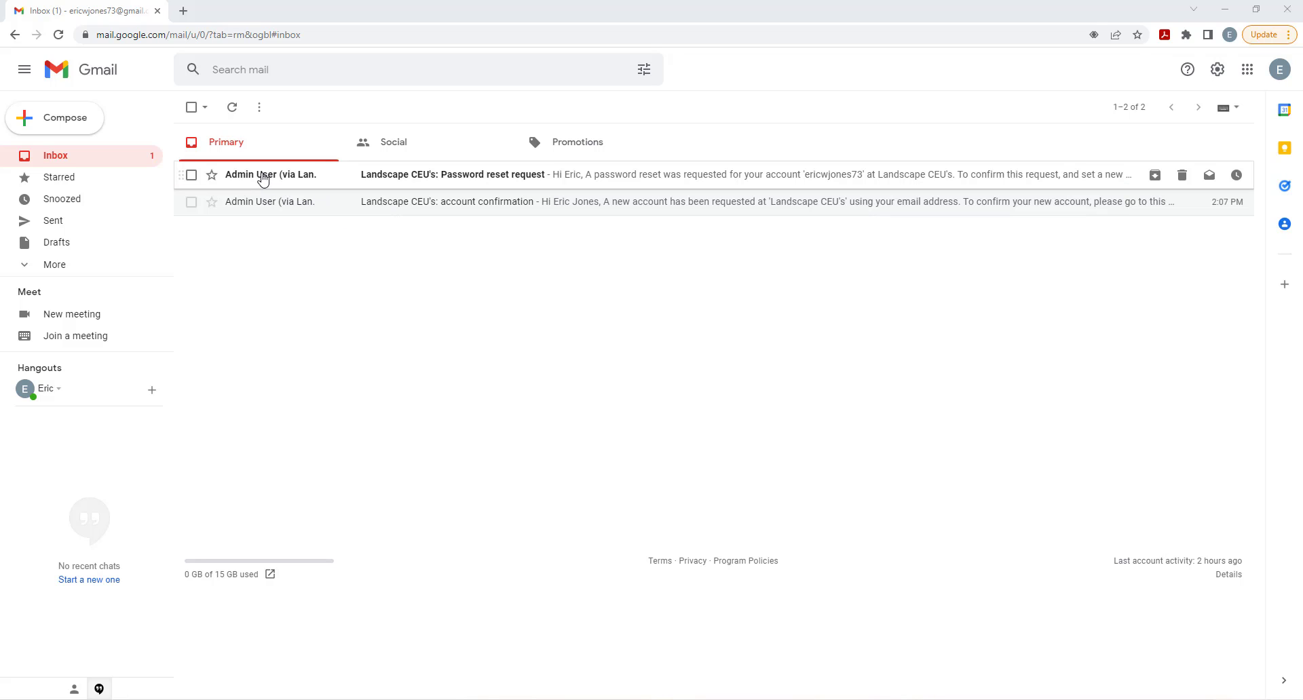
pyautogui.moveTo(257, 175)
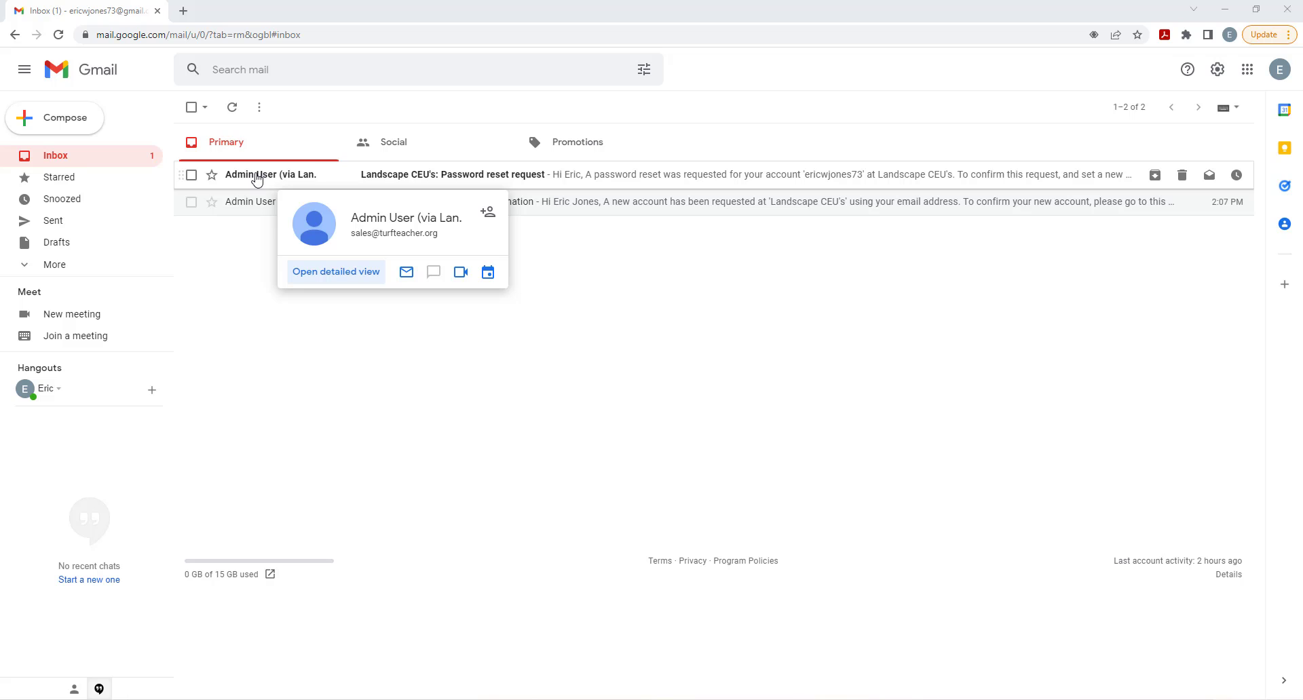
# Follow the reset email's link to the Set password form and cancel without saving
pyautogui.click(256, 177)
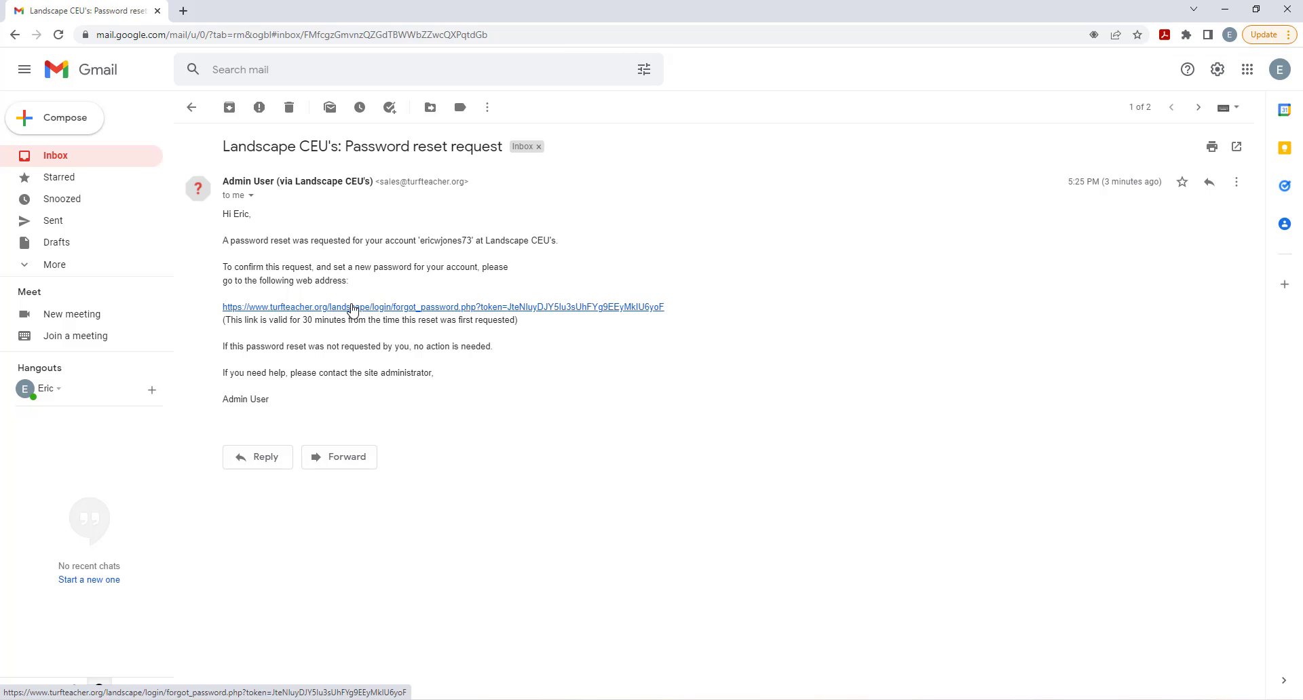
pyautogui.click(352, 307)
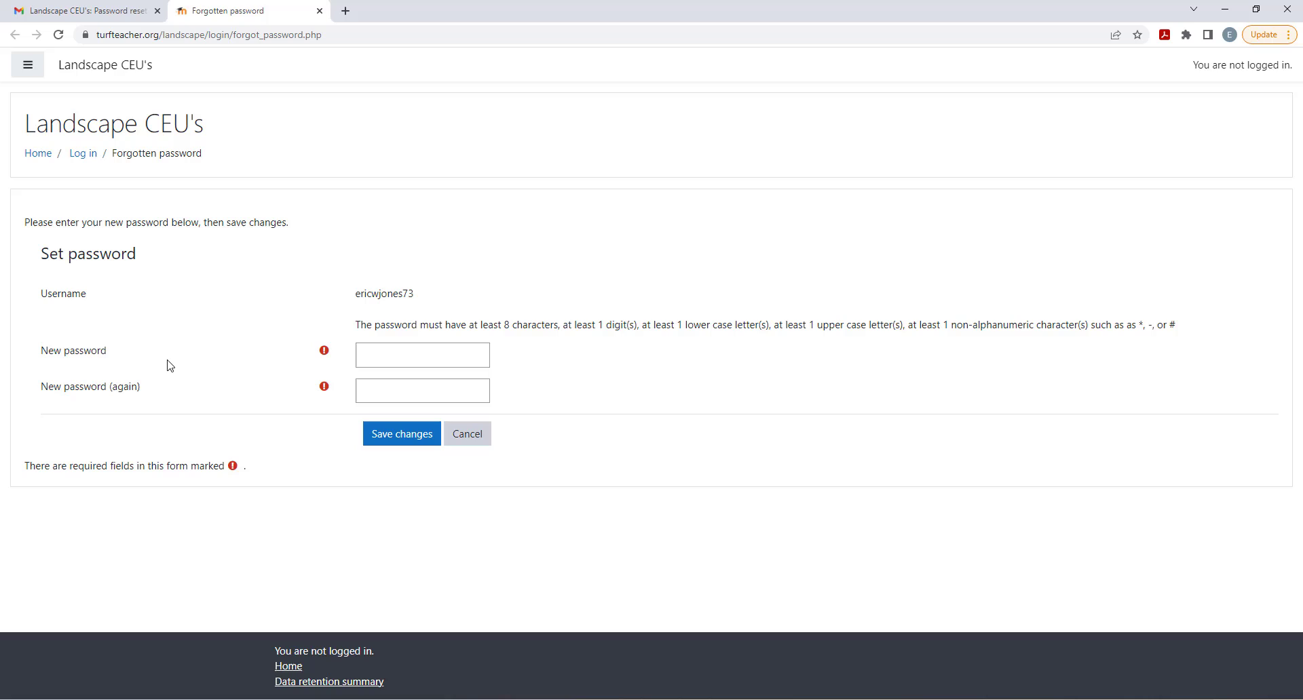
pyautogui.click(476, 441)
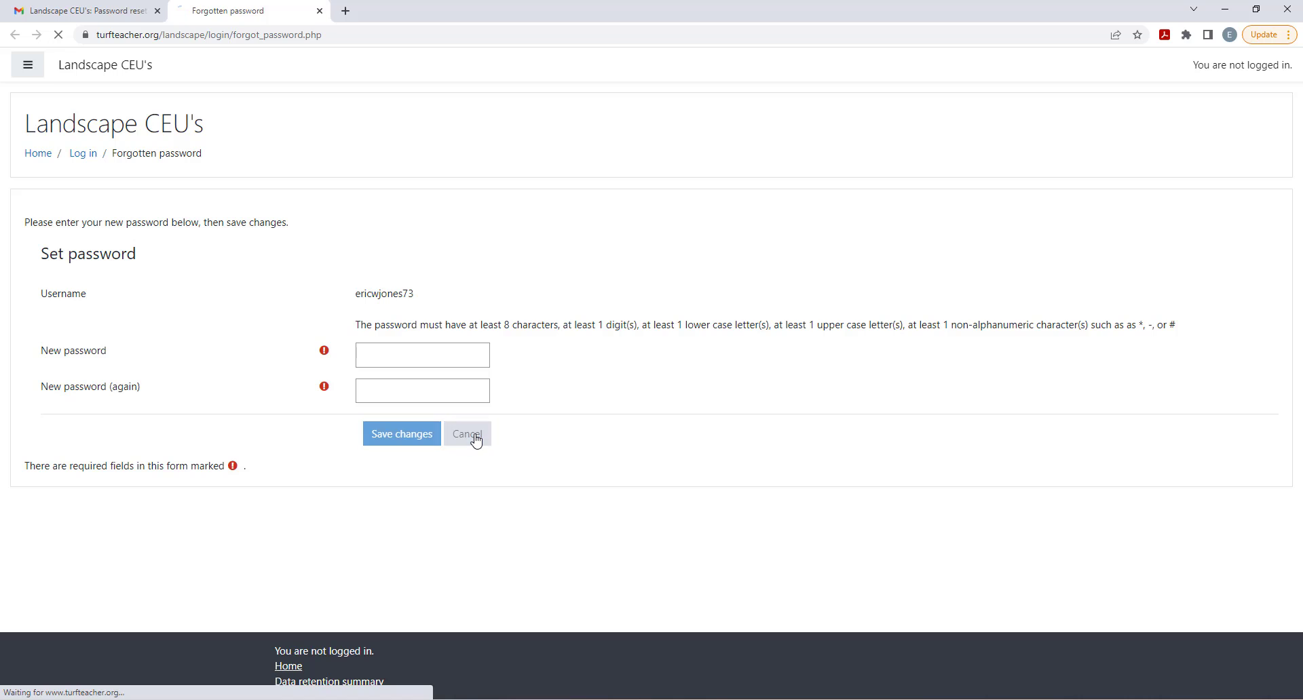
# Close the Forgotten password tab and return to the Landscape CEU's course catalog window
pyautogui.click(319, 10)
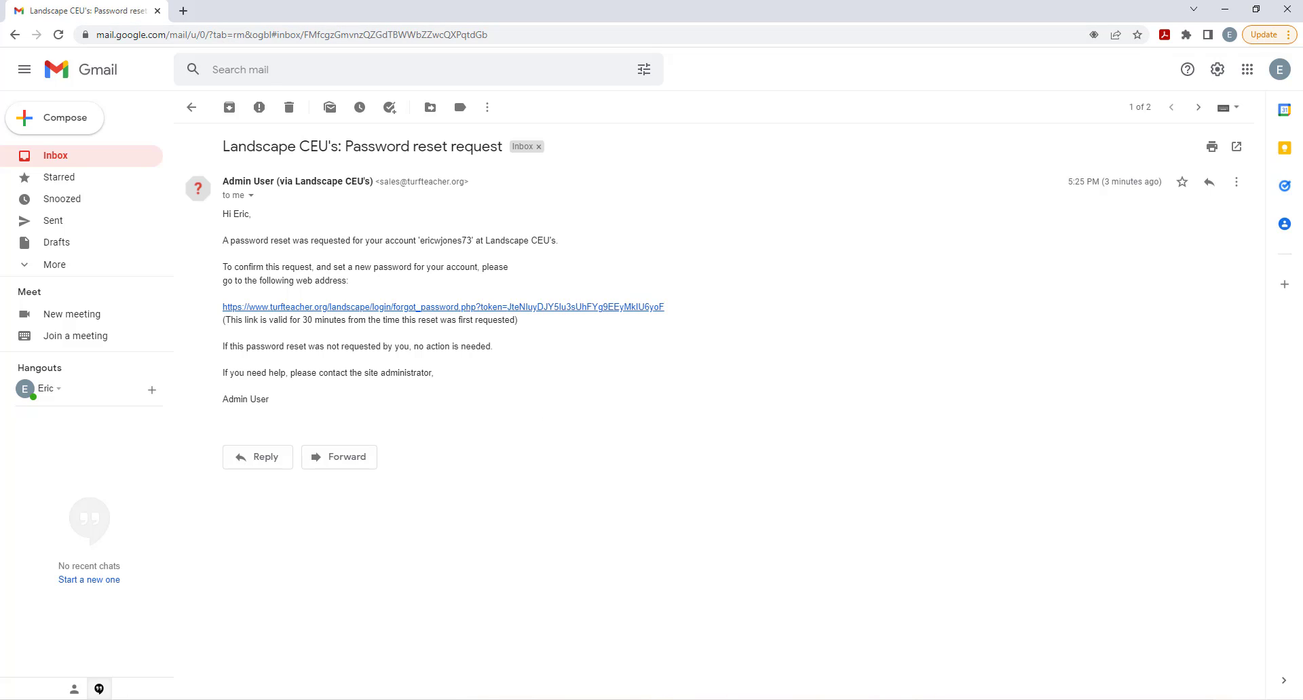
pyautogui.moveTo(99, 689)
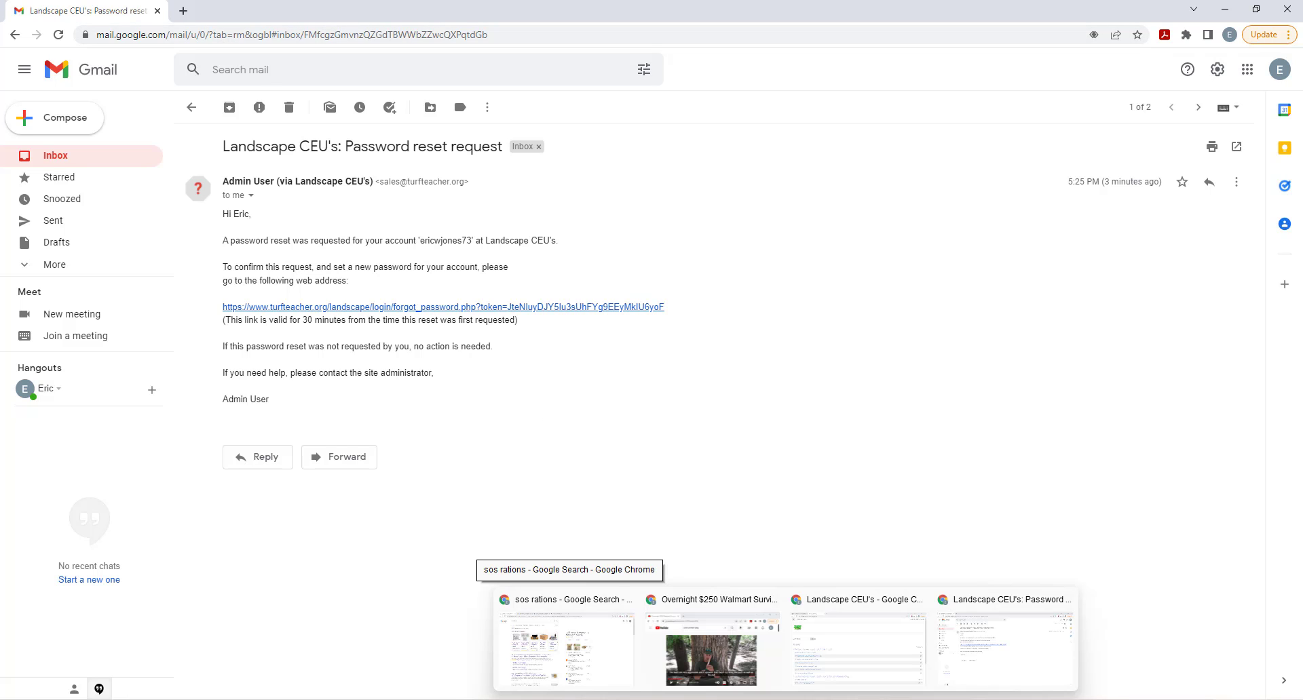
pyautogui.click(848, 661)
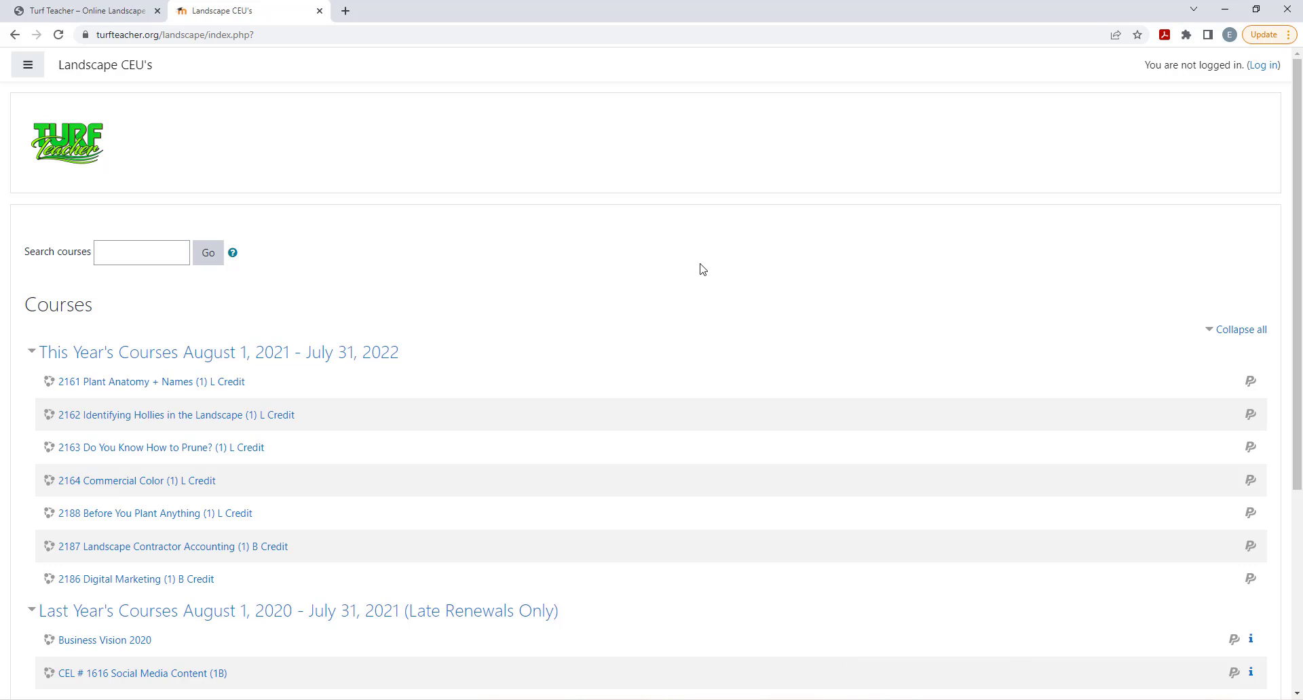